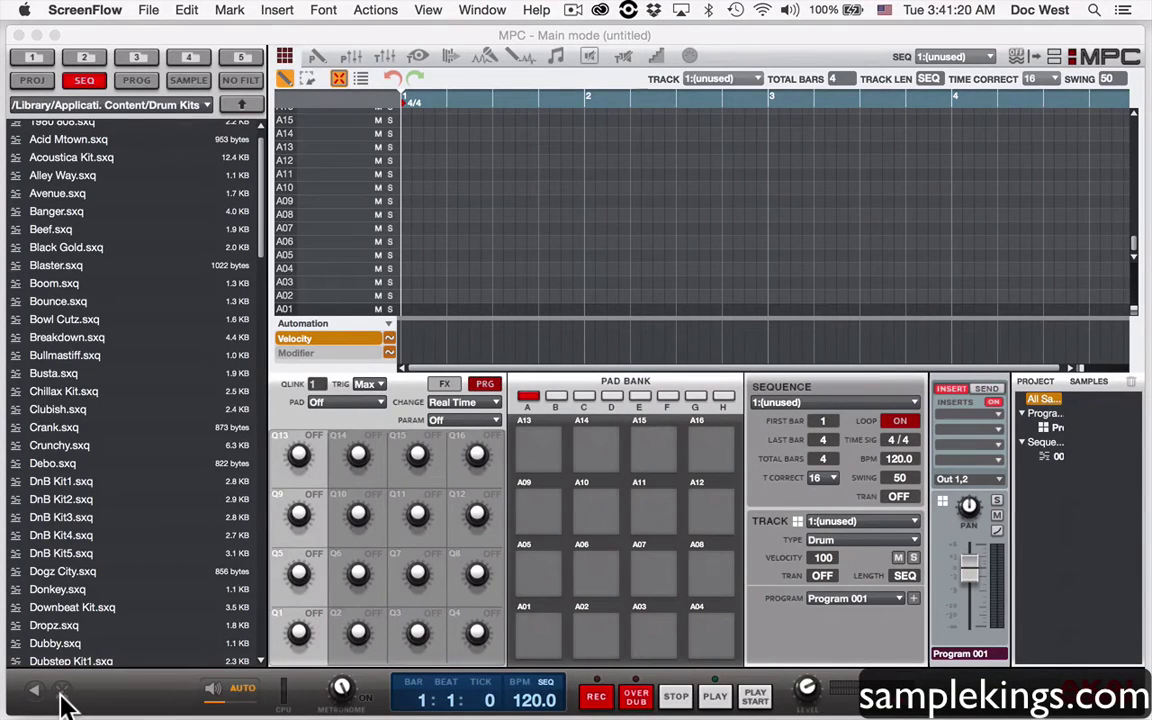
- Bring MPC forward and open the MPC Drum Content expansion to list its Programs, Samples and Sequences
click(61, 692)
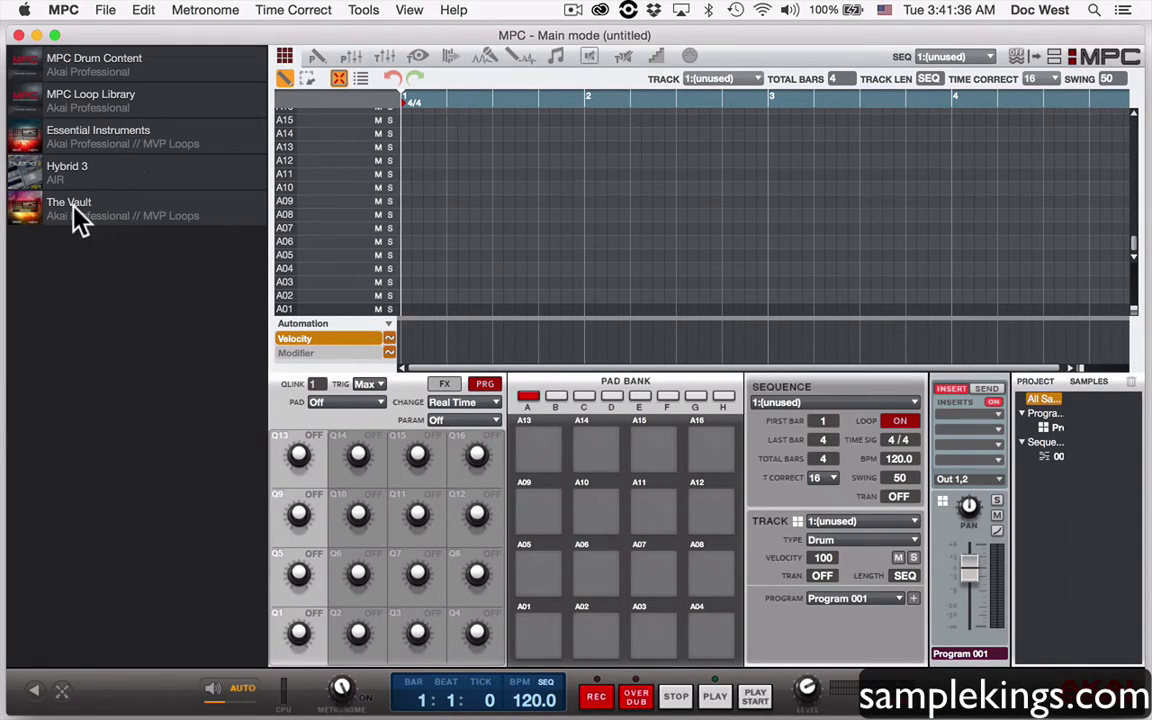
click(96, 66)
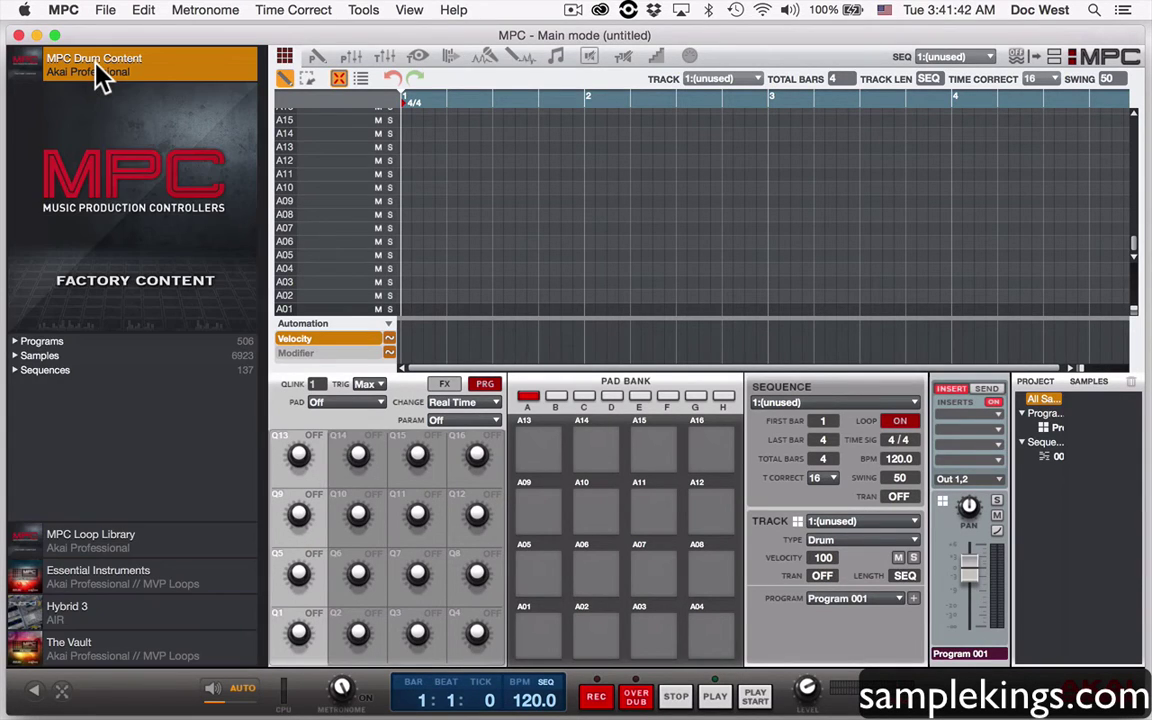
- Load the Busta sequence from Factory Sequences > B, bringing in its 98 BPM drum pattern
click(15, 371)
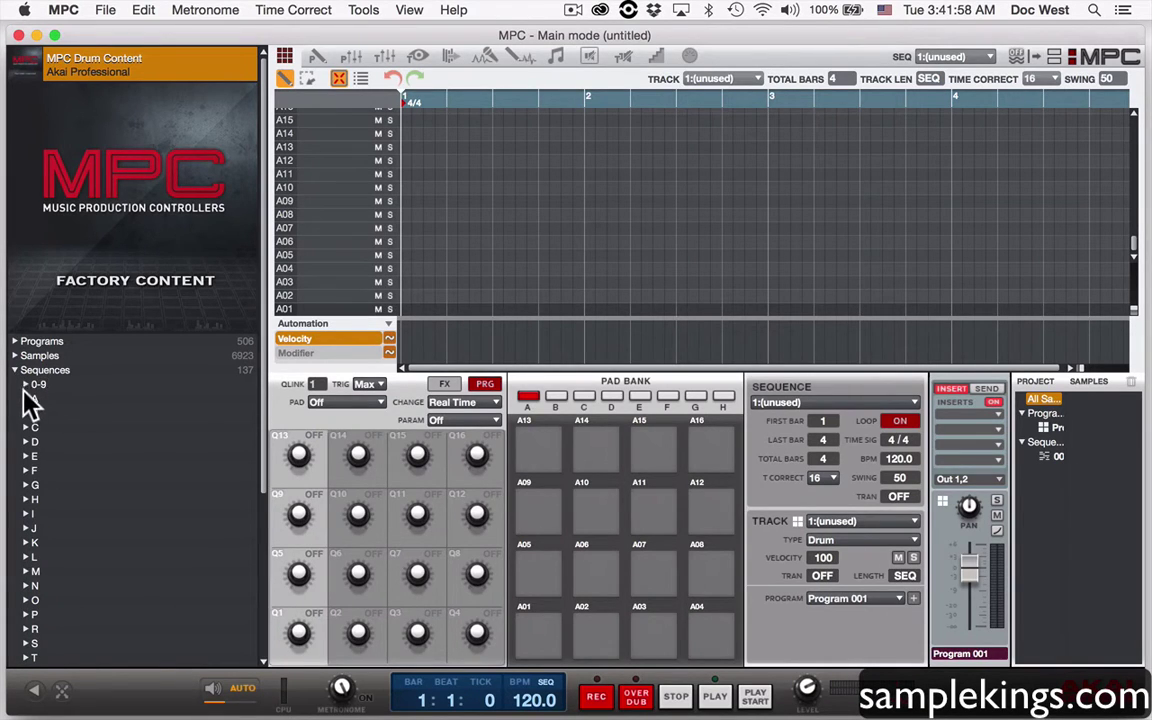
click(27, 413)
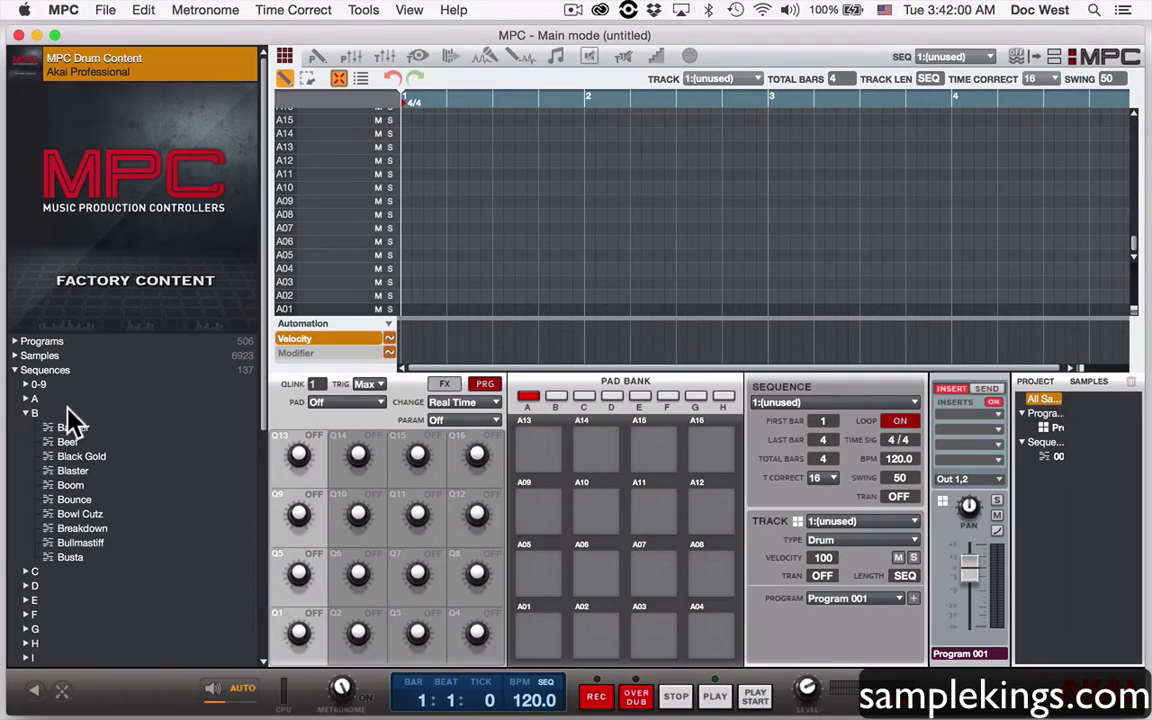
click(72, 560)
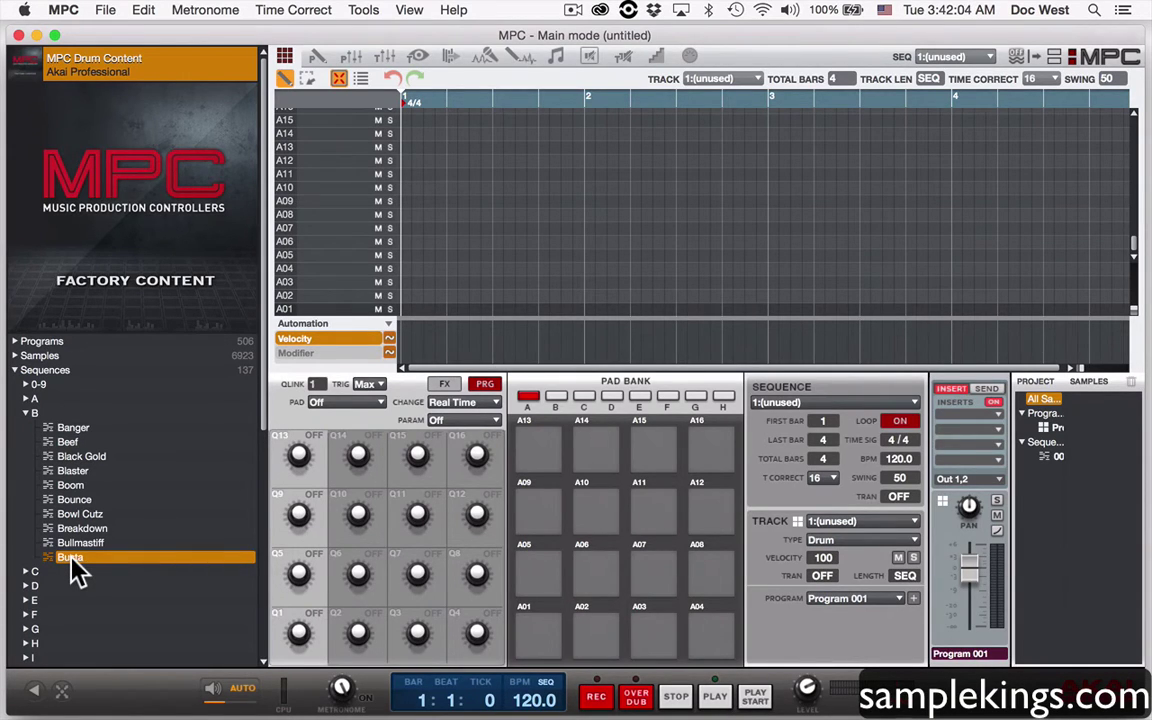
double_click(70, 561)
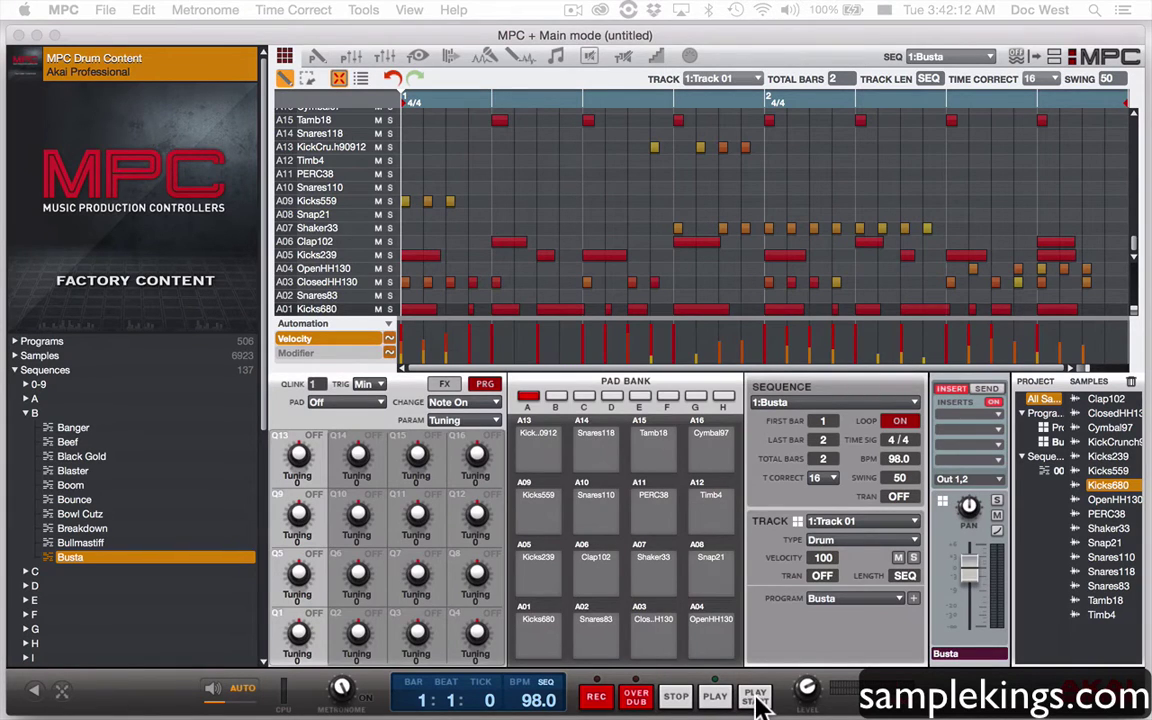
- Play and stop Busta, lower the track fader to -7.84 dB, then restart playback from the start
click(755, 697)
click(676, 697)
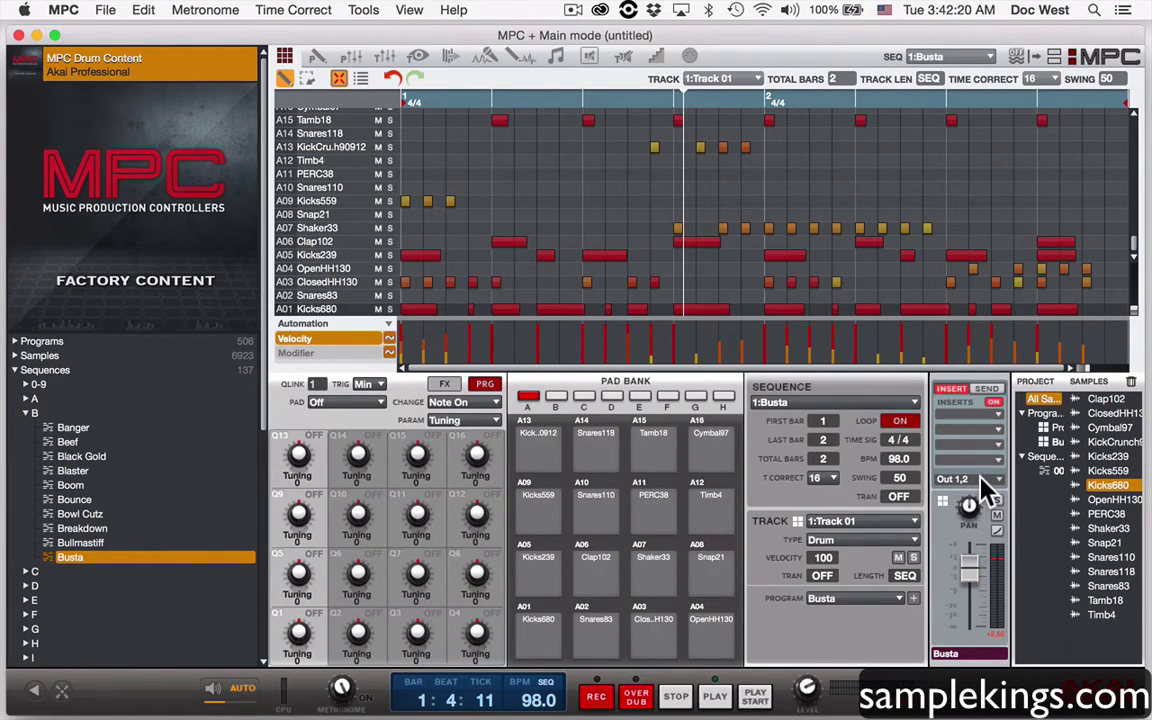
mouse_move(975, 585)
drag(975, 585, 975, 605)
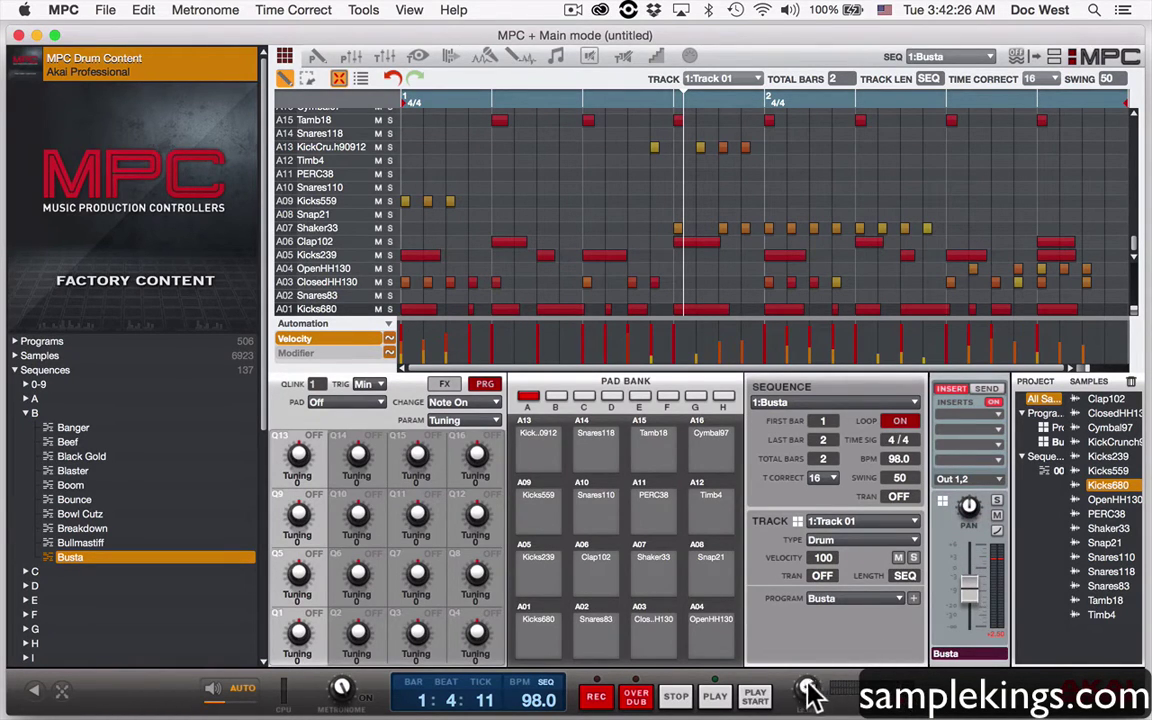
mouse_move(808, 690)
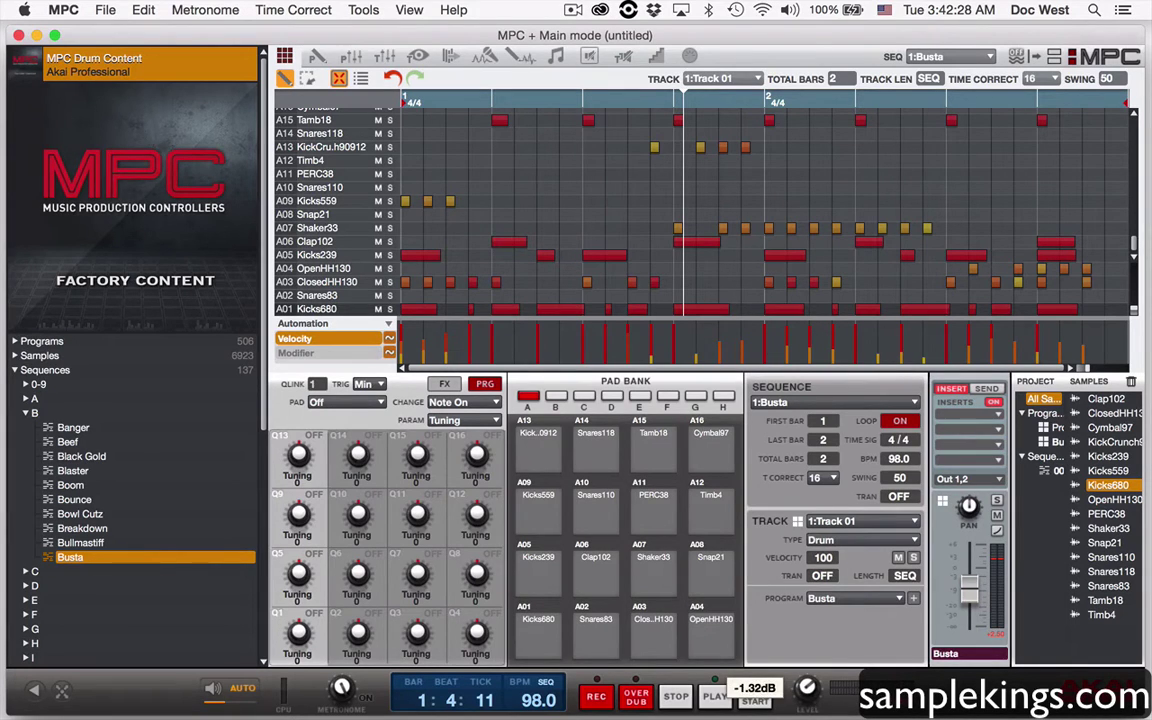
click(754, 699)
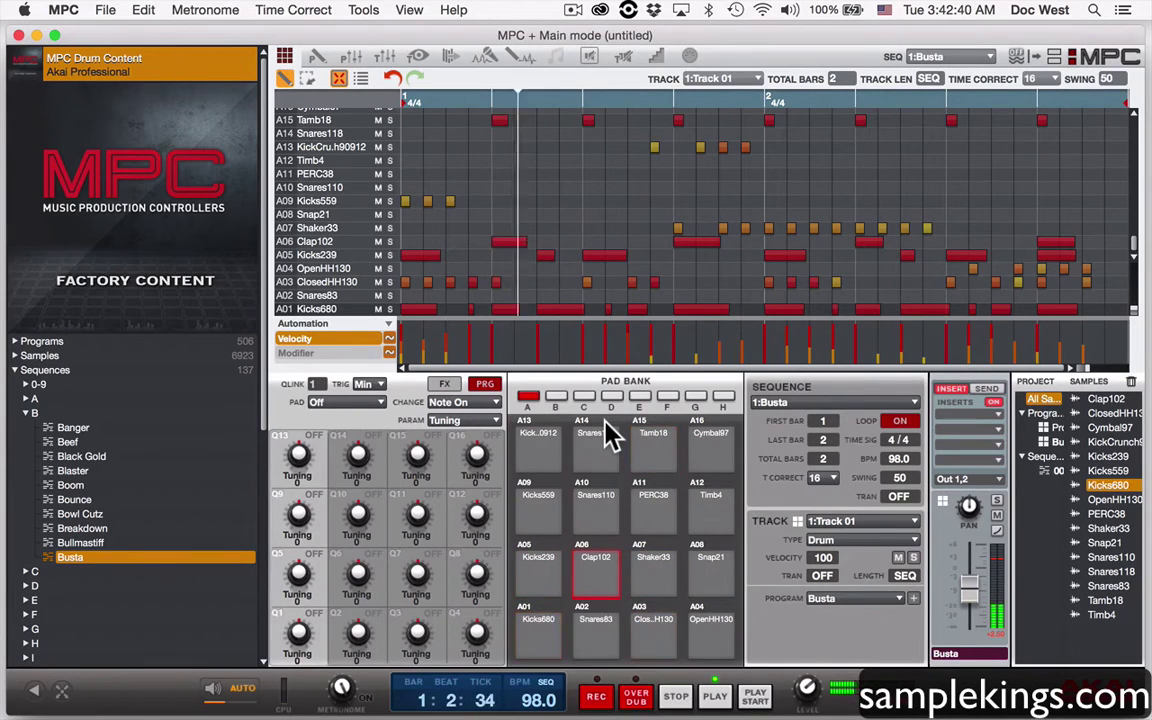
- Stop playback, then audition pads A13 KickCrunch, A09 Kicks559, A10 Snares110, A11 PERC38 and A12 Timb4
click(676, 695)
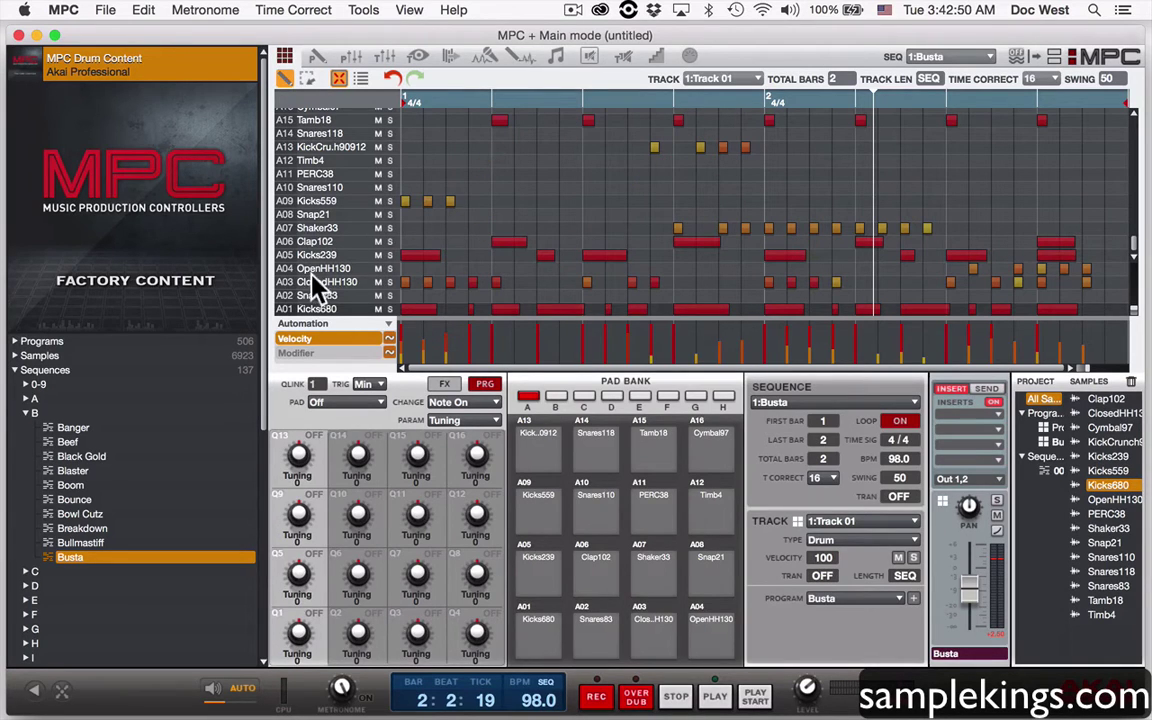
click(545, 455)
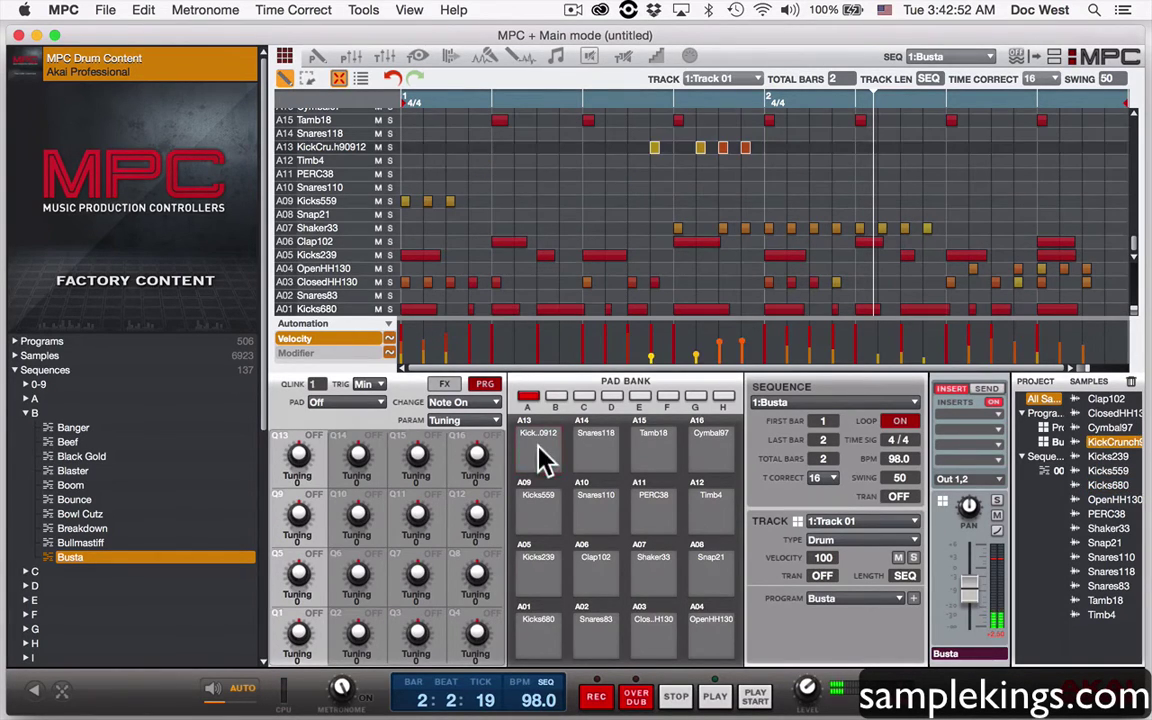
click(540, 510)
click(597, 527)
click(674, 527)
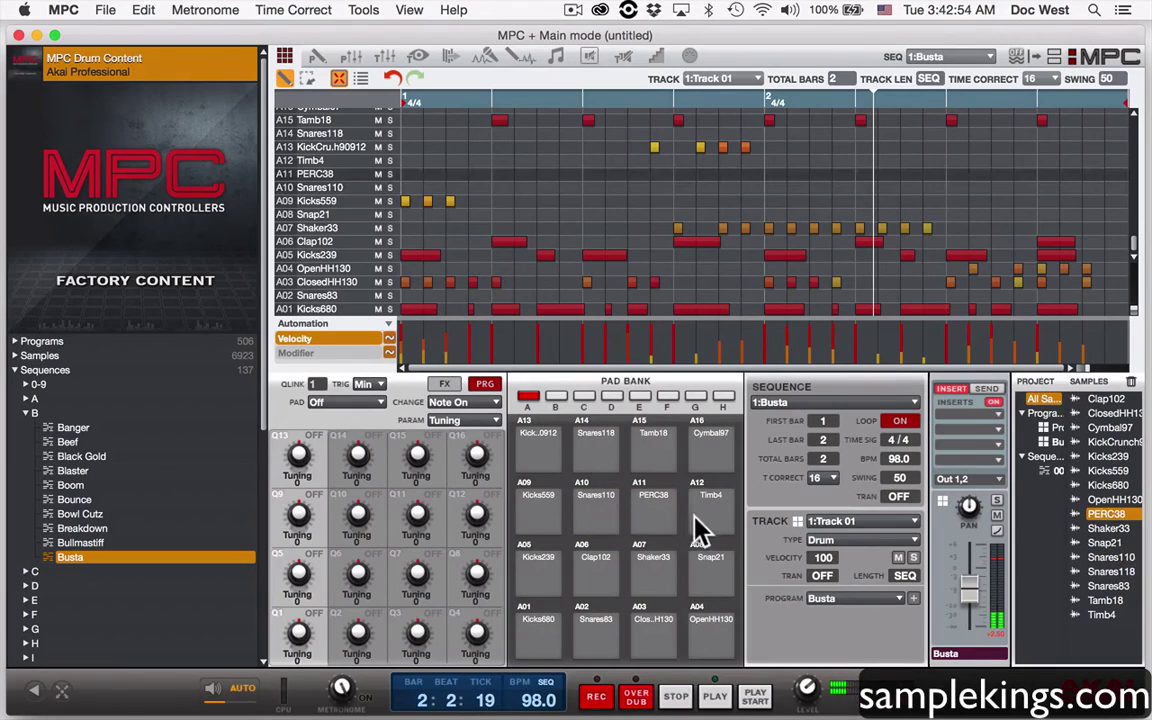
click(700, 532)
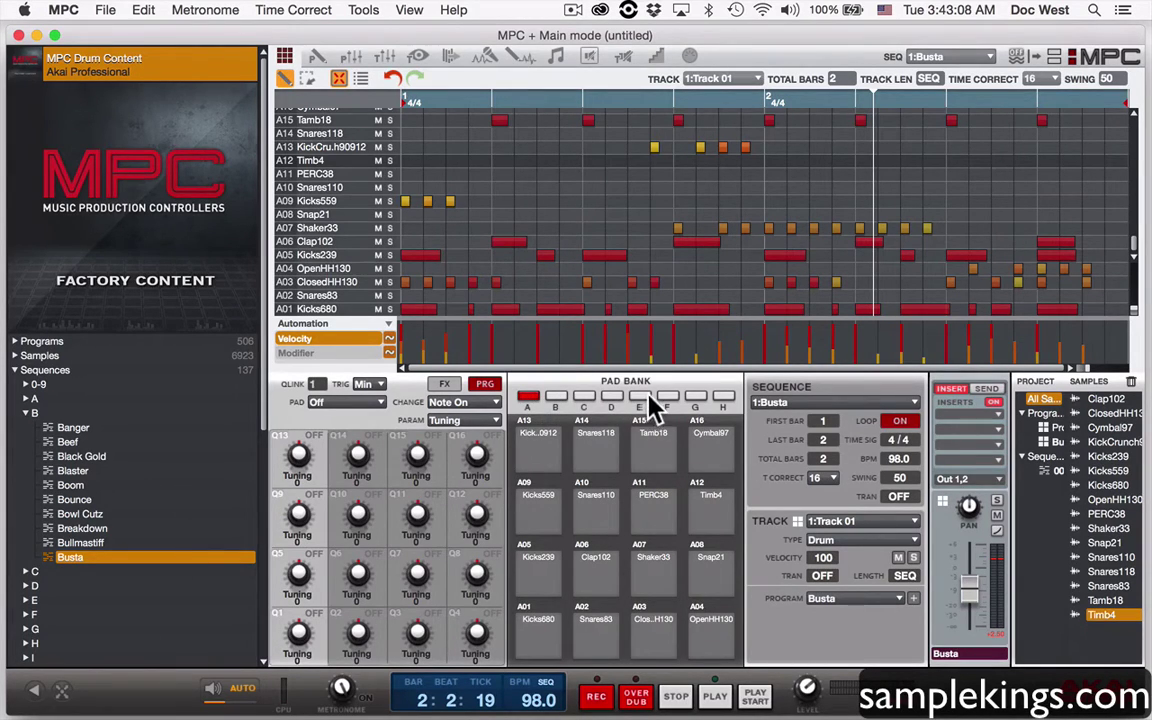
- Browse pad banks B, C and H in the grid, then return to bank A
click(556, 399)
click(586, 397)
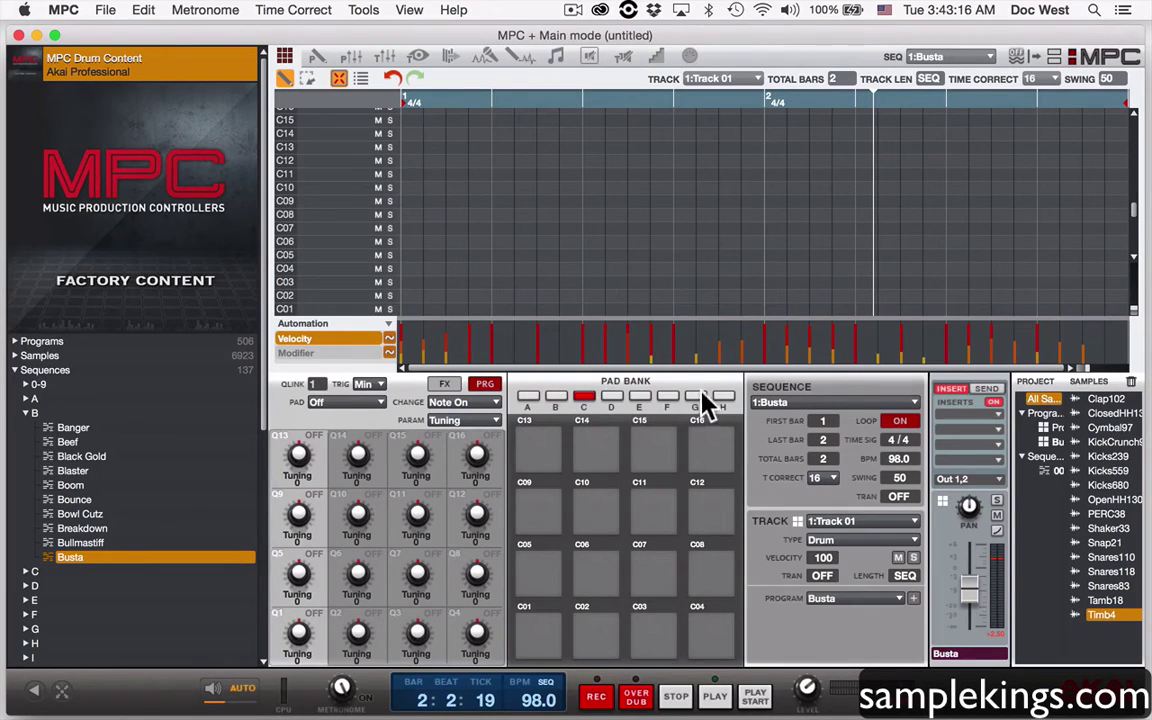
click(725, 398)
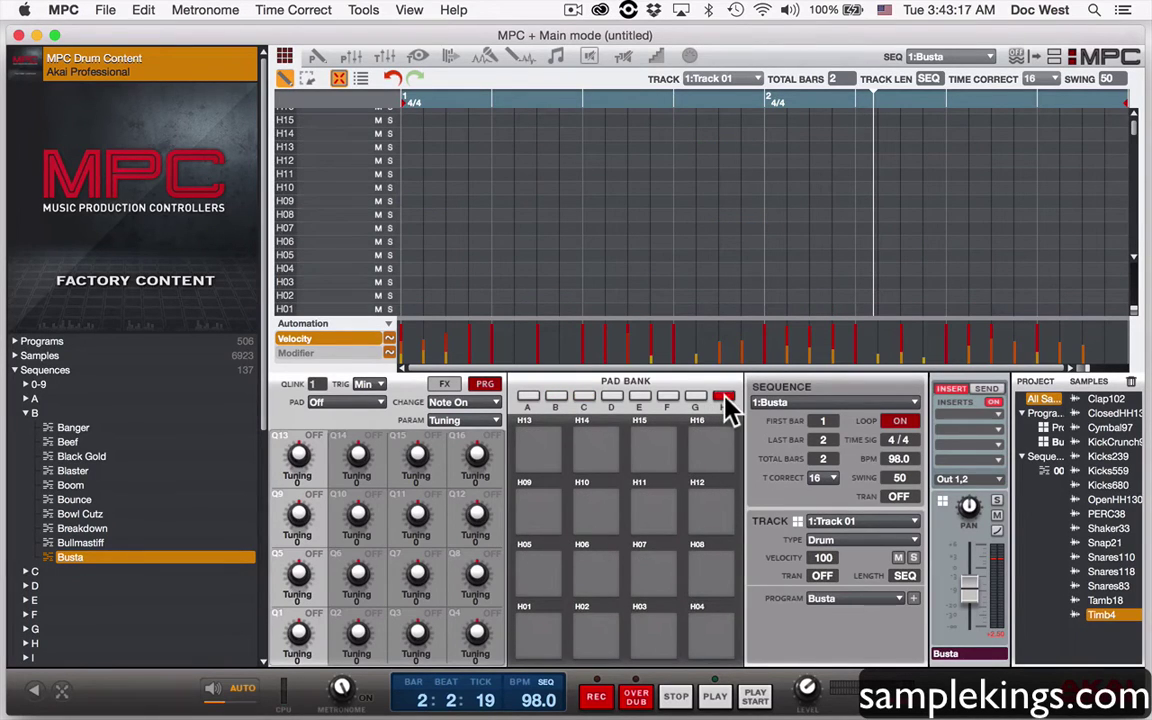
click(528, 399)
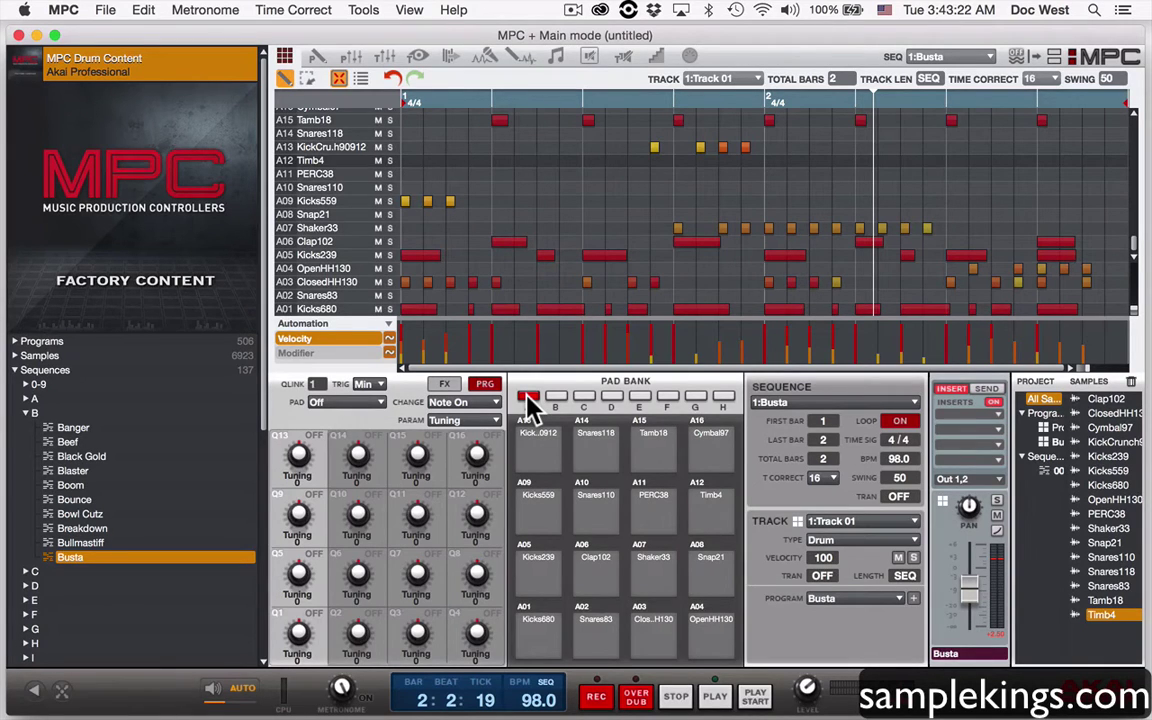
- Preview the A16 Cymbal97 sound and collapse the B folder of factory sequences
scroll(357, 215, up, 7)
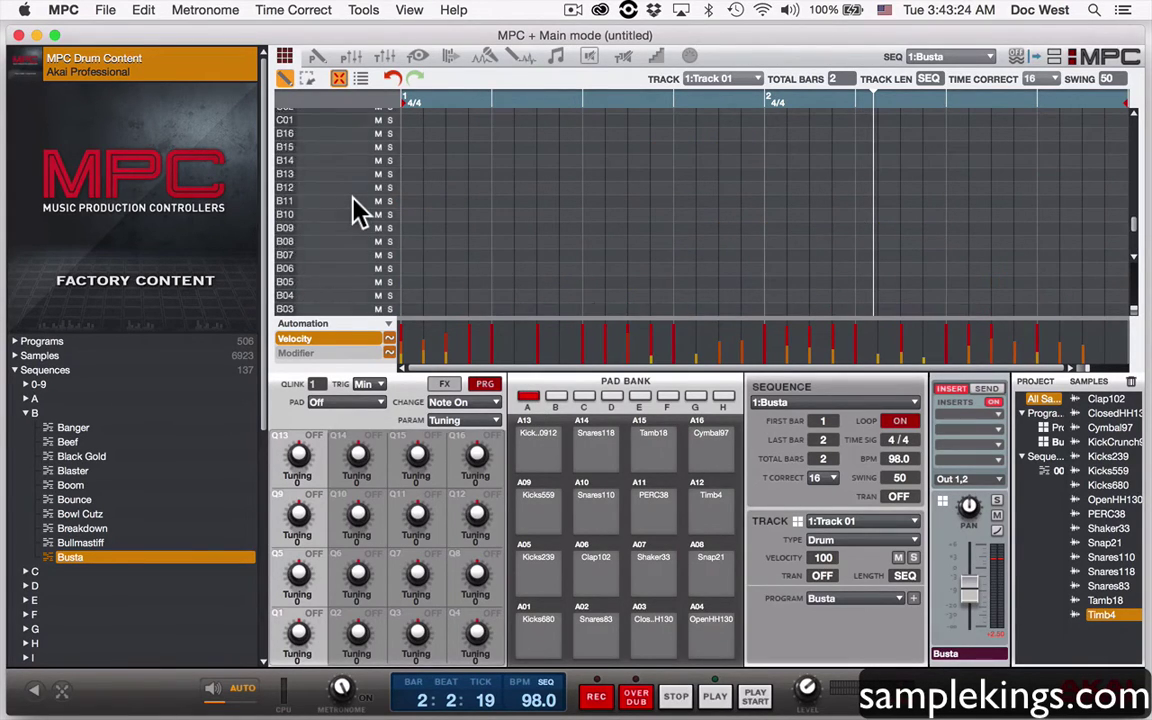
scroll(357, 215, down, 7)
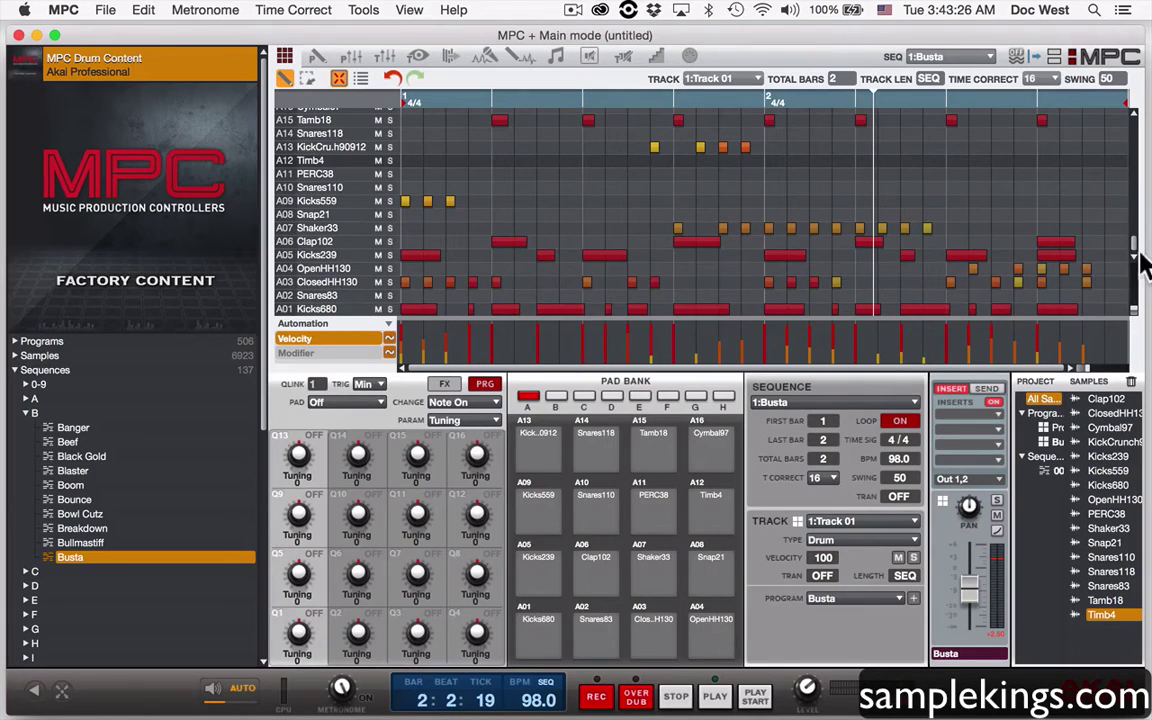
scroll(1138, 255, up, 2)
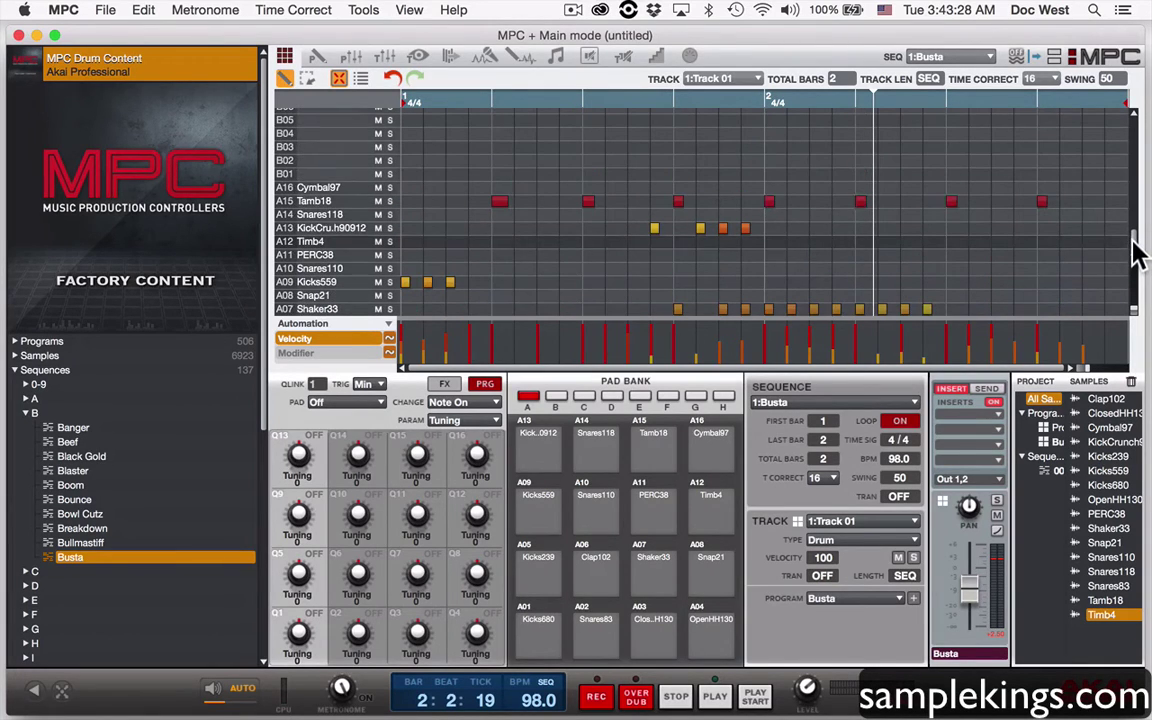
click(288, 190)
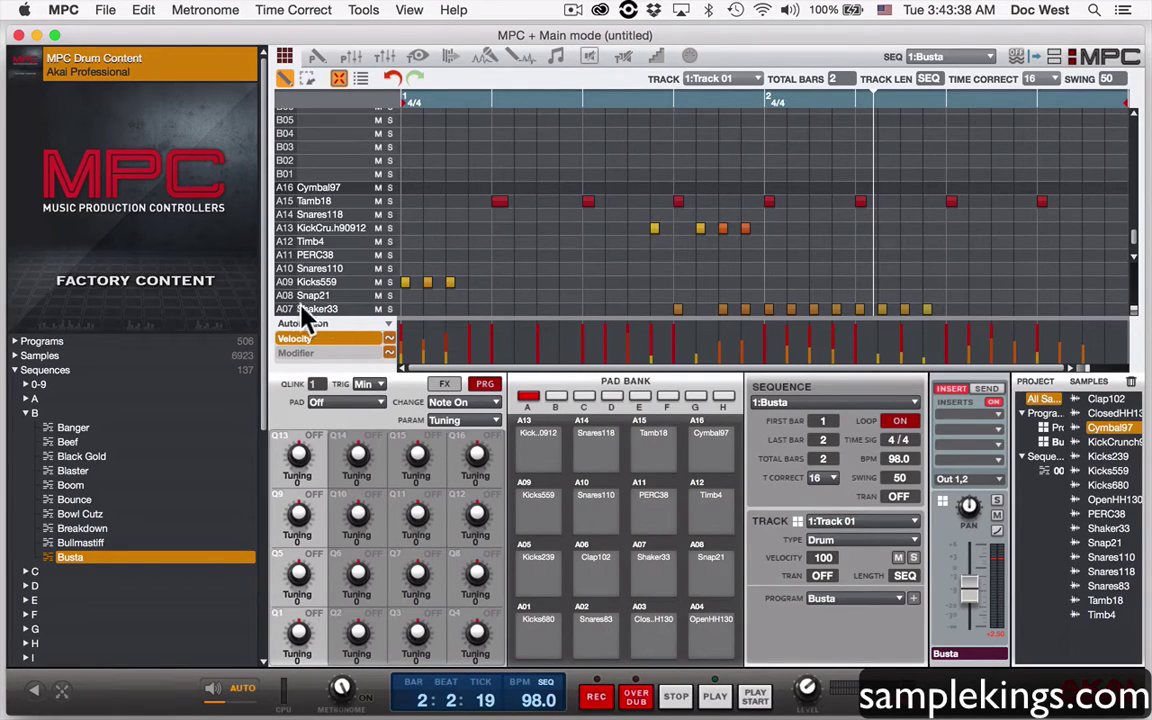
click(26, 413)
- Collapse factory Sequences and open the MPC Loop Library's Samples folder A
click(15, 370)
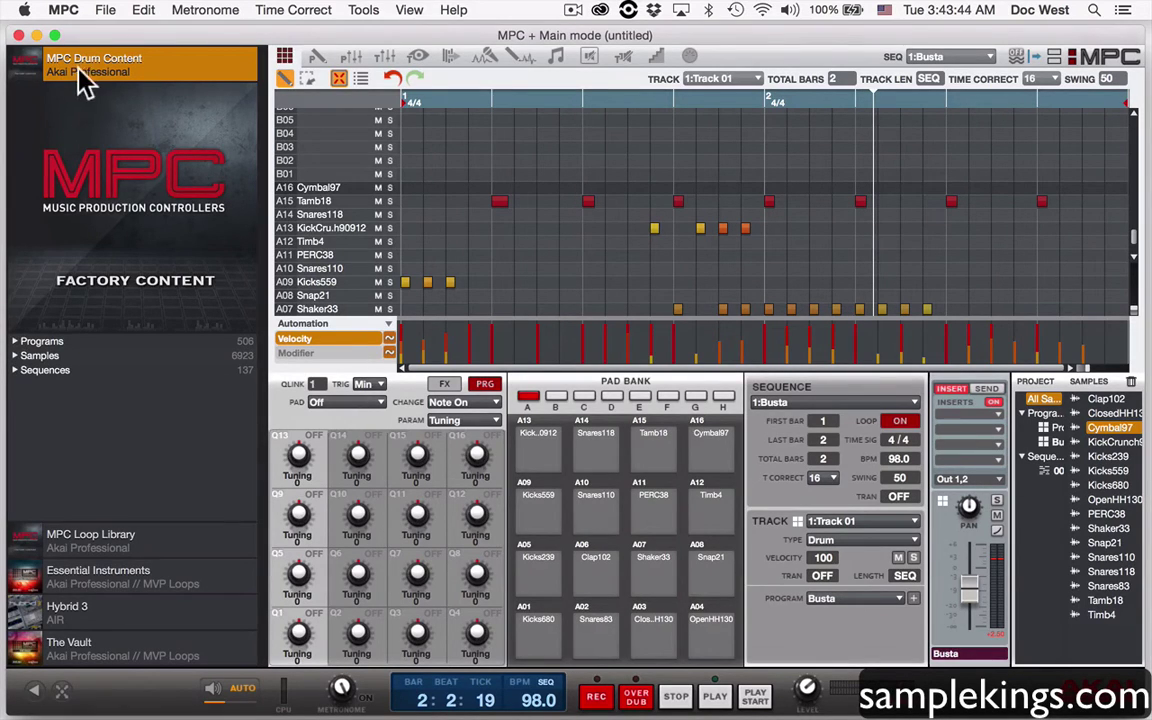
click(86, 541)
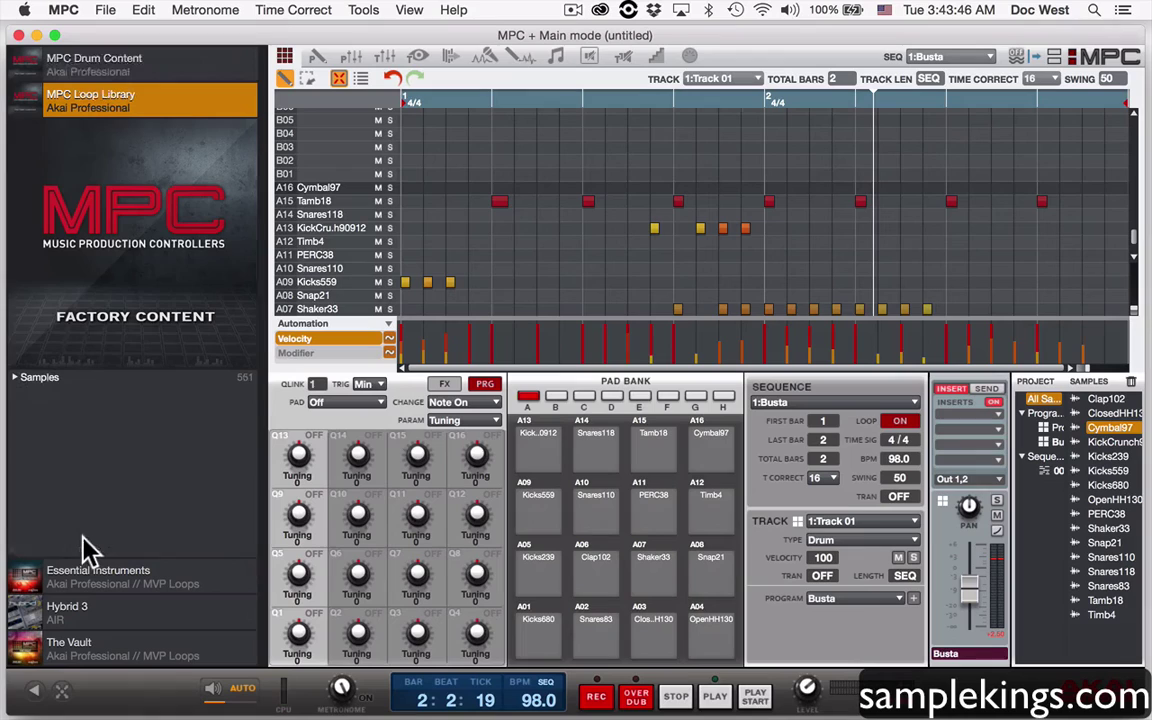
click(15, 377)
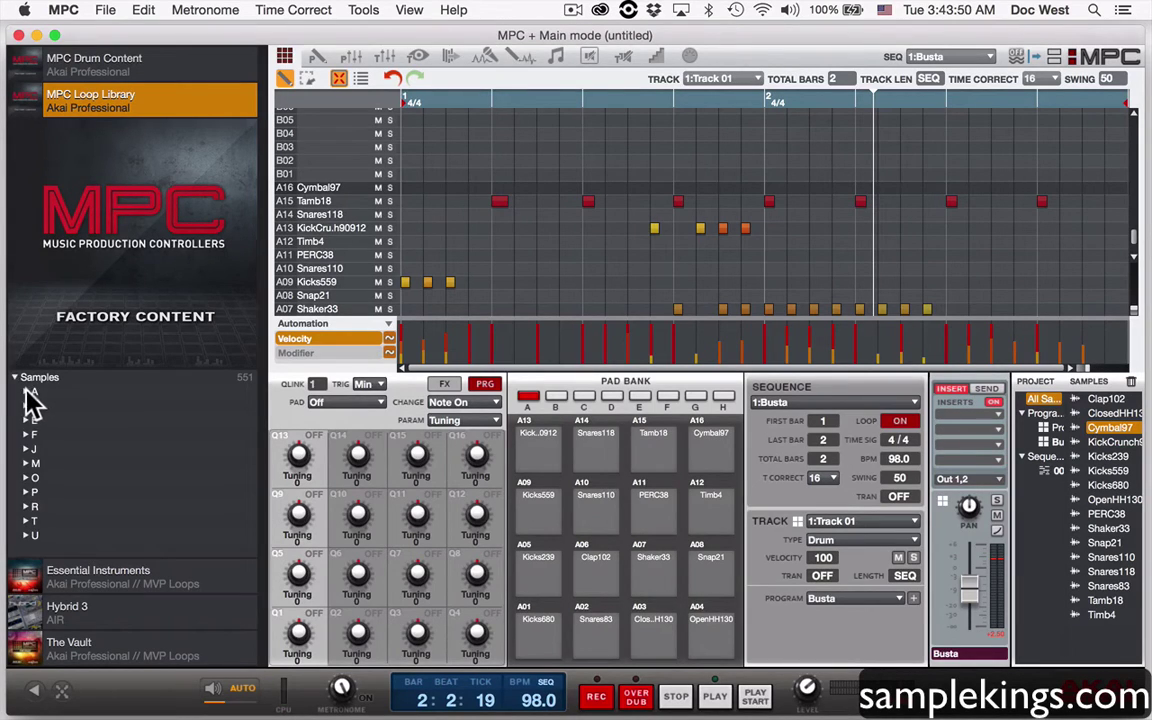
click(27, 391)
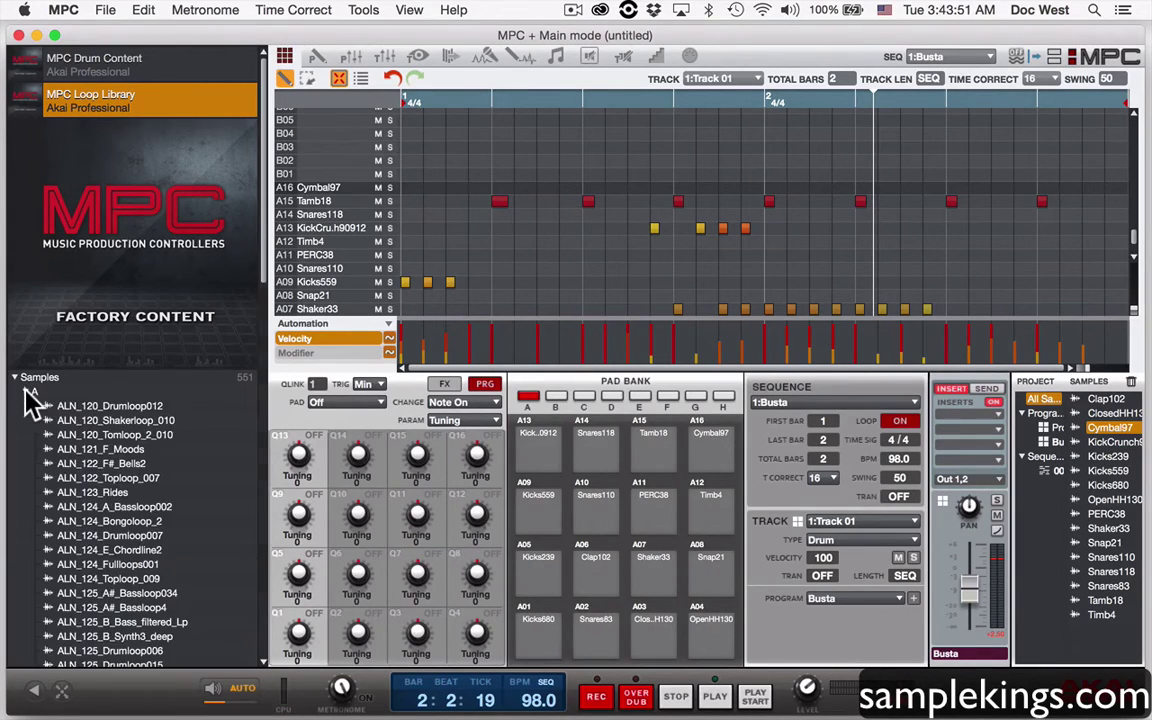
- Preview the ALN_122_F#_Bells2 loop, then collapse and re-expand folder A to list its loops
click(118, 463)
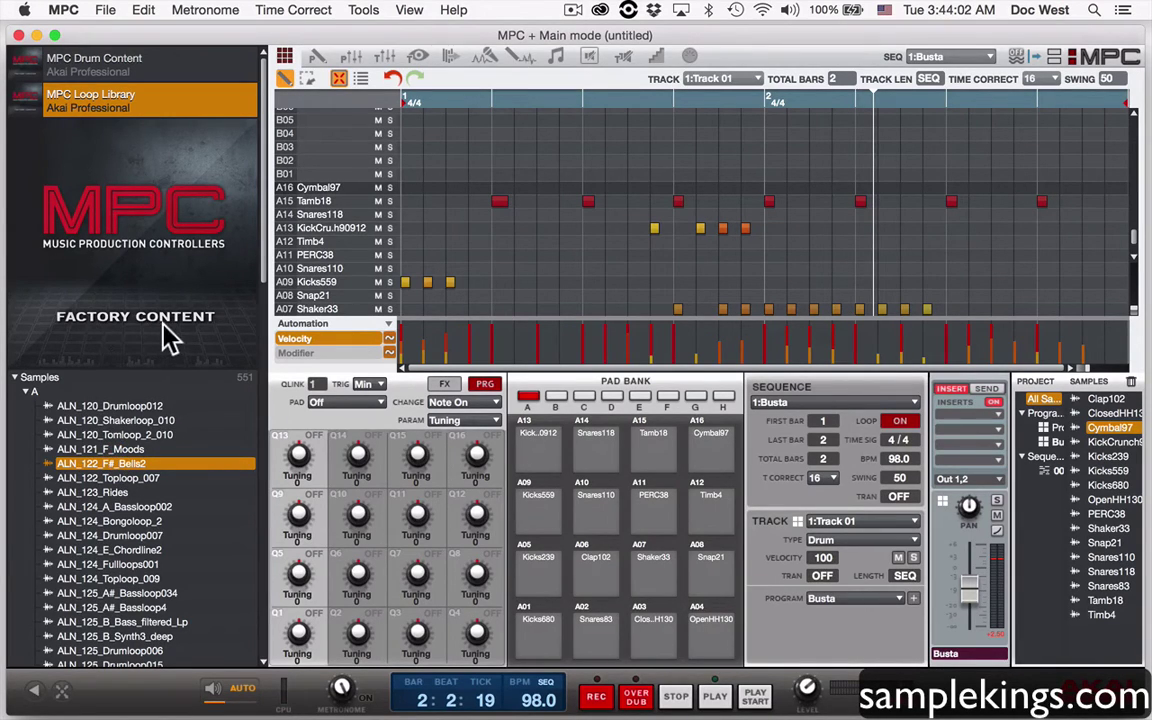
scroll(200, 490, down, 5)
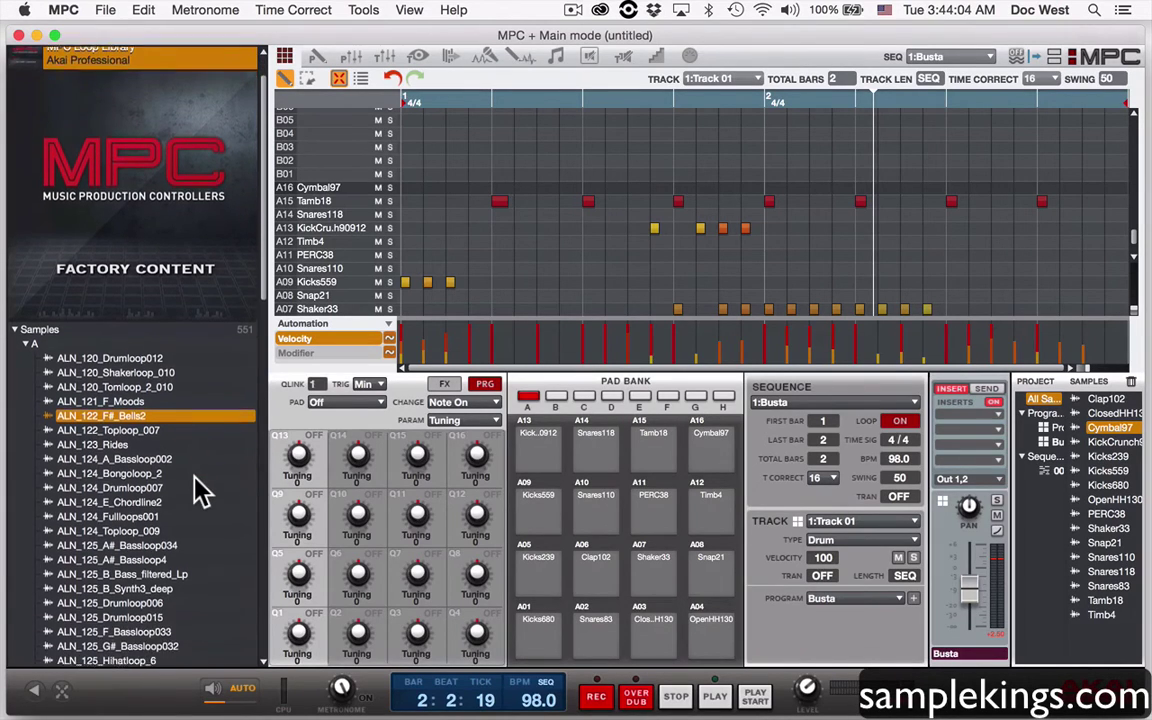
click(27, 302)
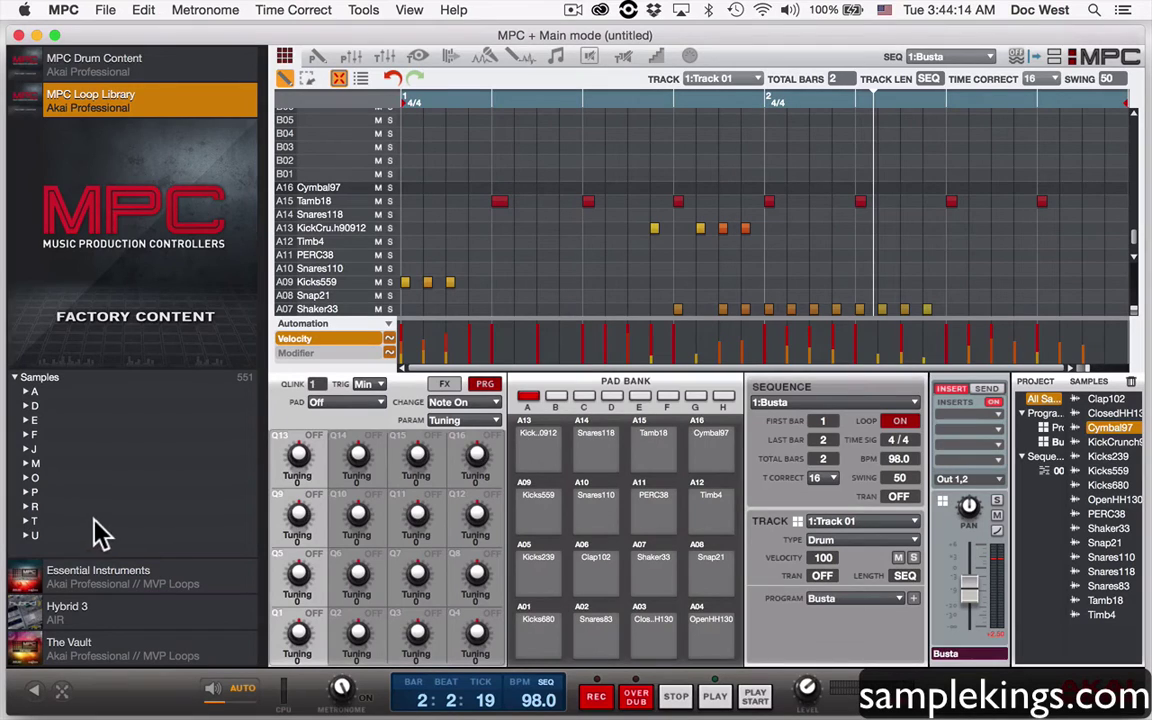
click(25, 393)
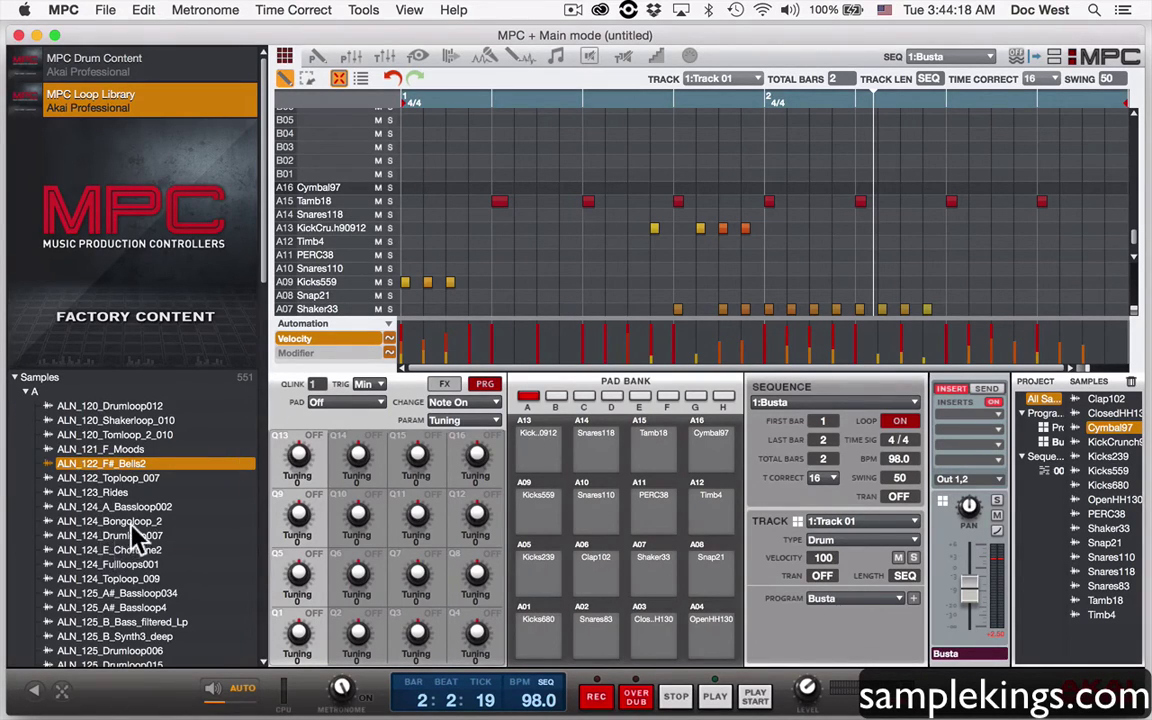
- Select ALN_125_Drumloop006 in the loop list and drag it onto the B01 row of the grid
scroll(140, 560, down, 3)
scroll(158, 571, down, 1)
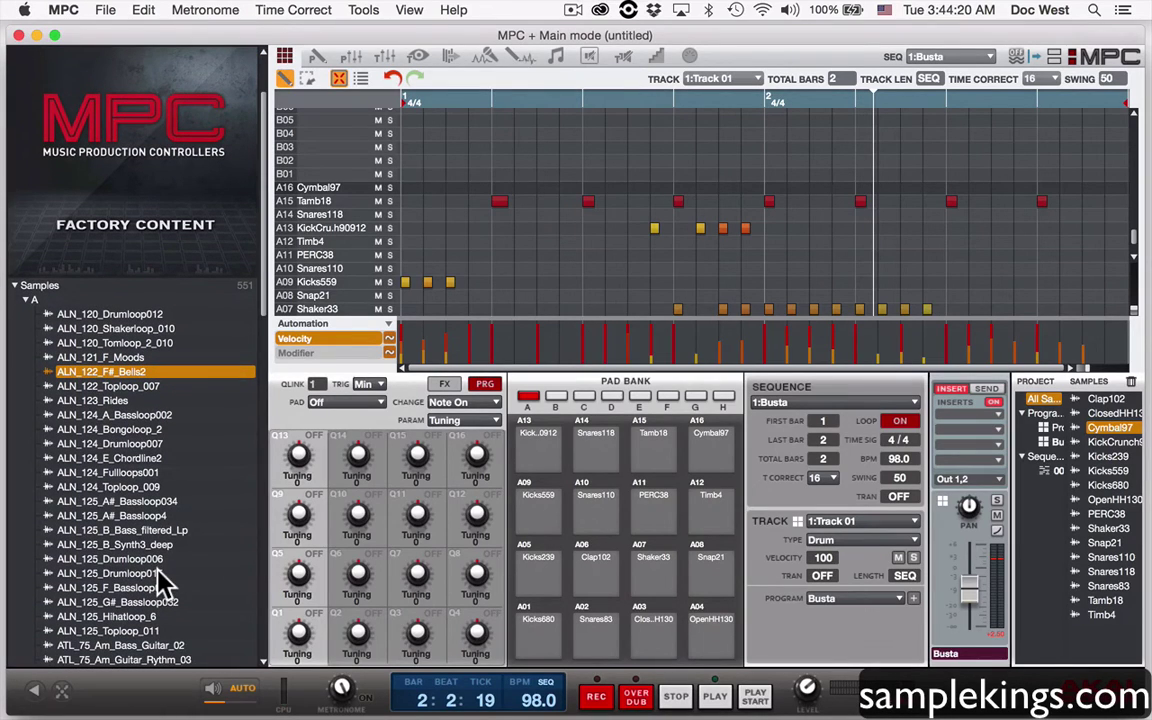
click(80, 560)
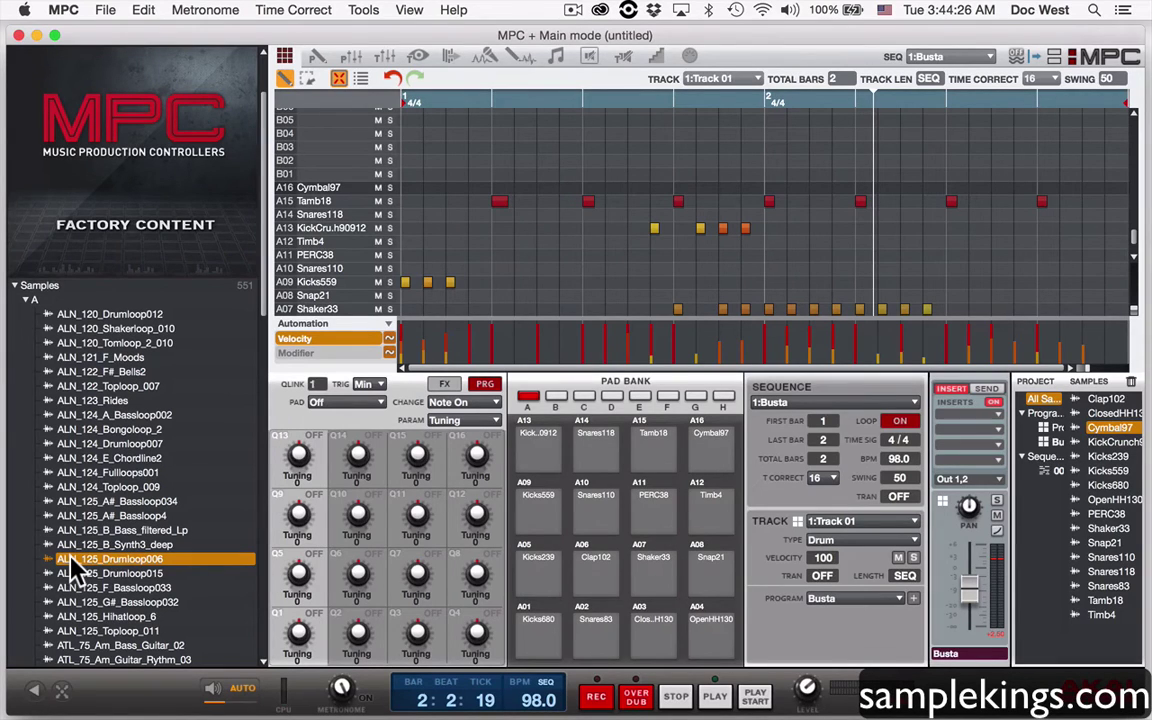
drag(70, 561, 324, 170)
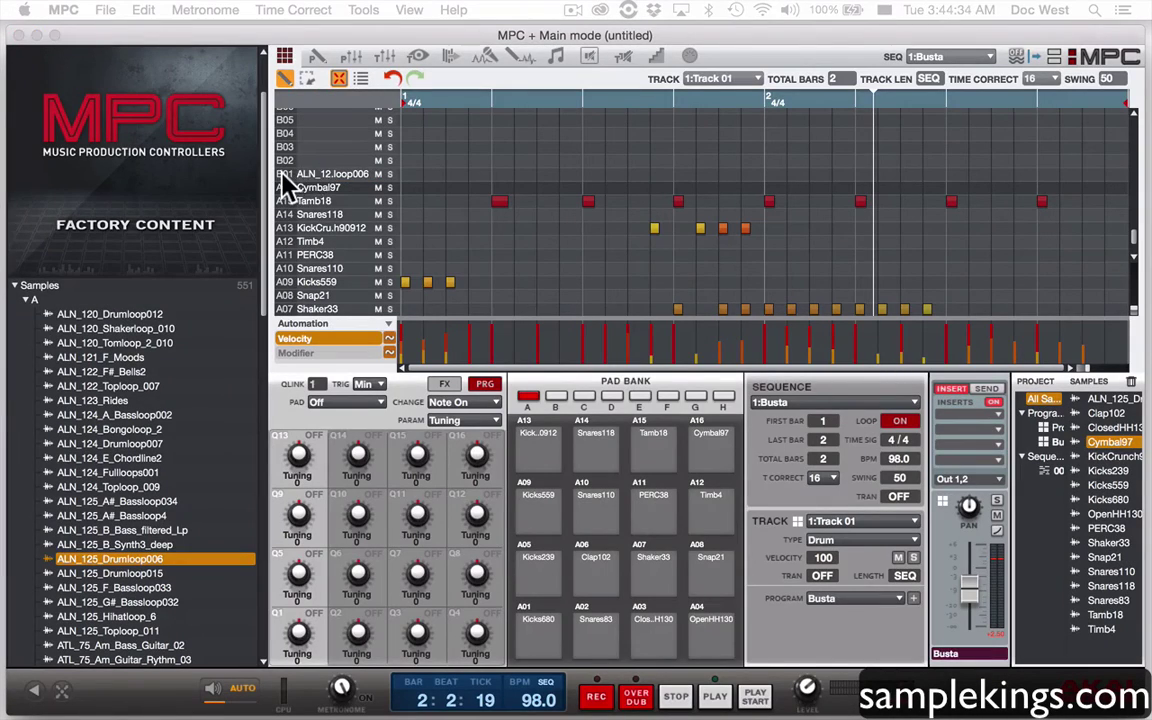